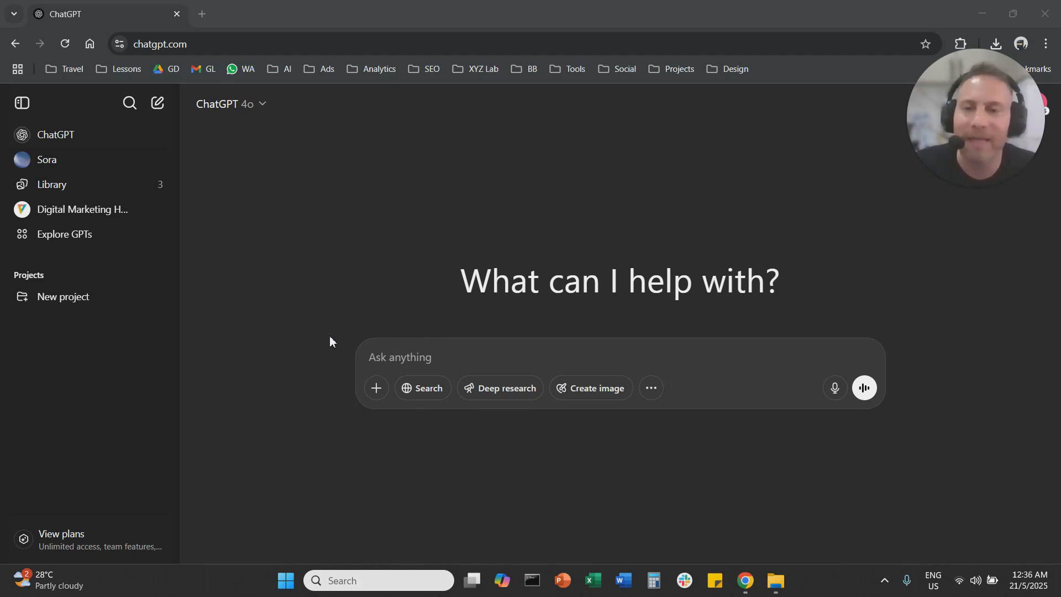
# - Open the Example Data workbook from the Downloads folder in Excel
pyautogui.click(771, 580)
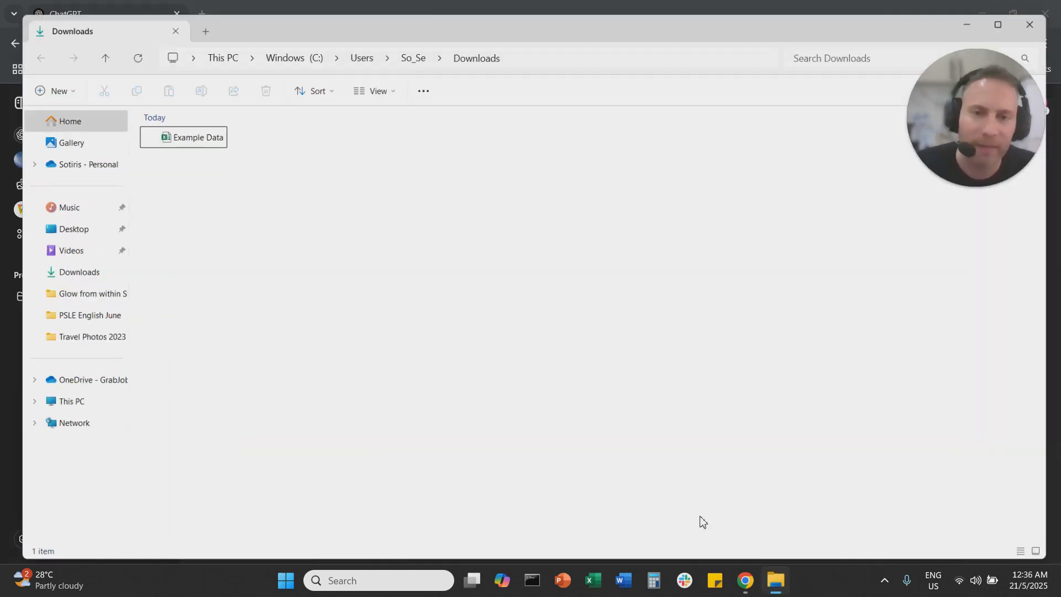
pyautogui.click(212, 129)
pyautogui.doubleClick(212, 128)
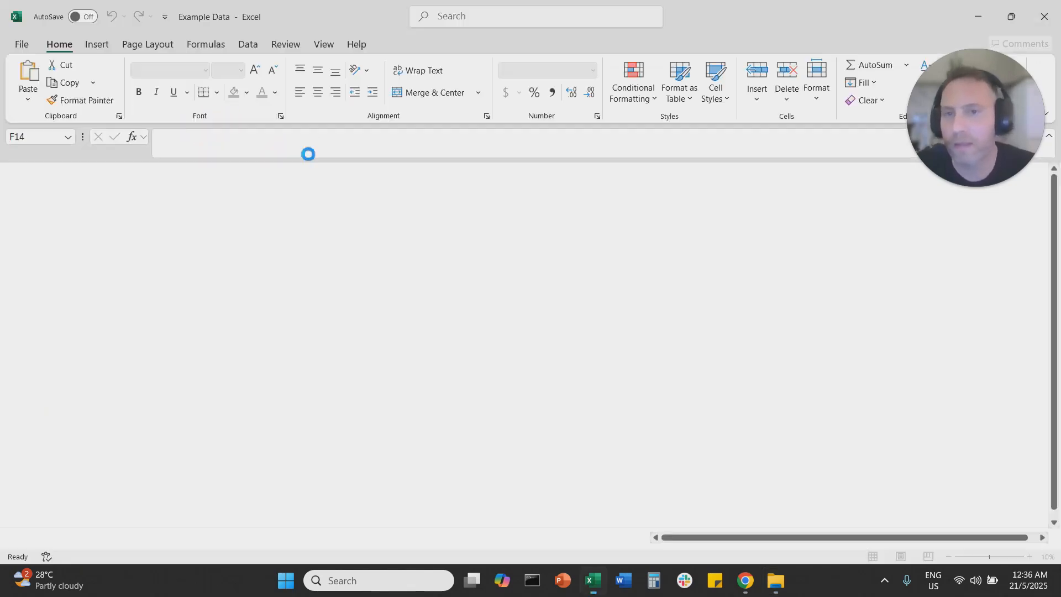
# - Save a copy of the workbook as Example Data in CSV UTF-8 (Comma delimited) format in the Downloads folder
pyautogui.click(28, 49)
pyautogui.click(81, 253)
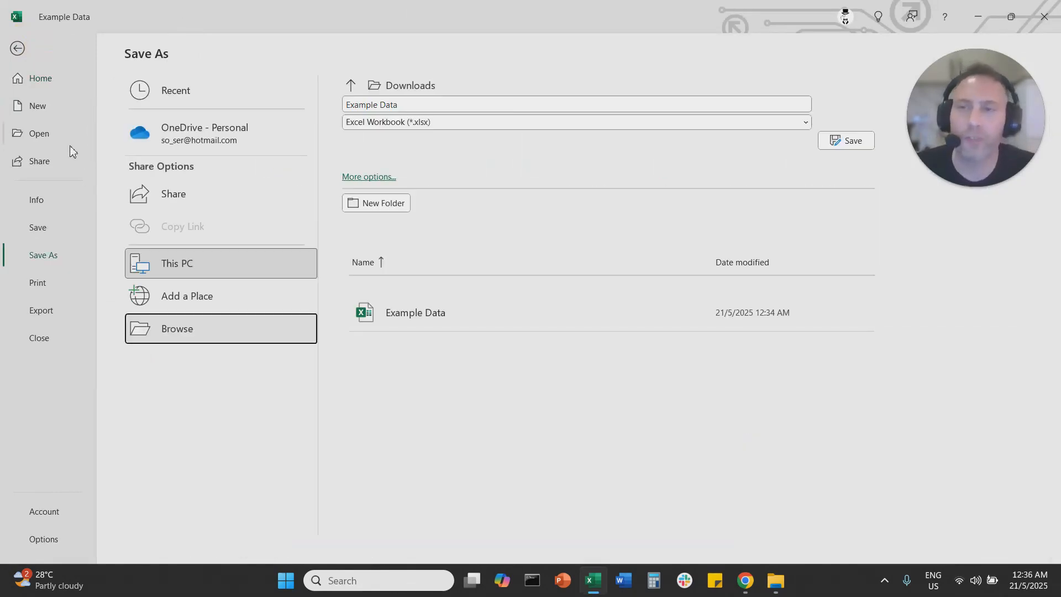
pyautogui.click(205, 338)
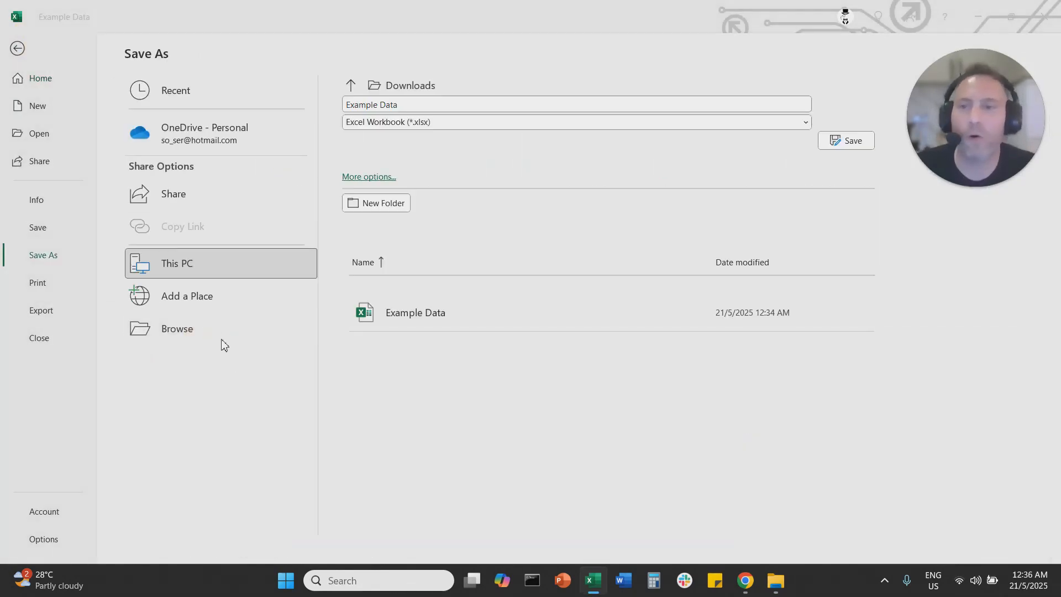
pyautogui.click(168, 249)
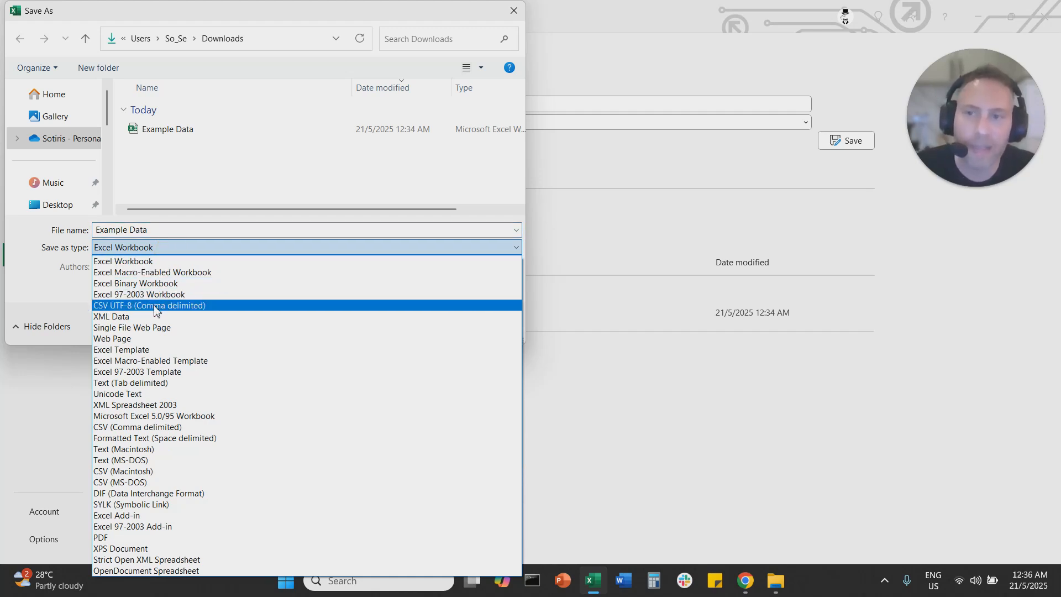
pyautogui.click(264, 307)
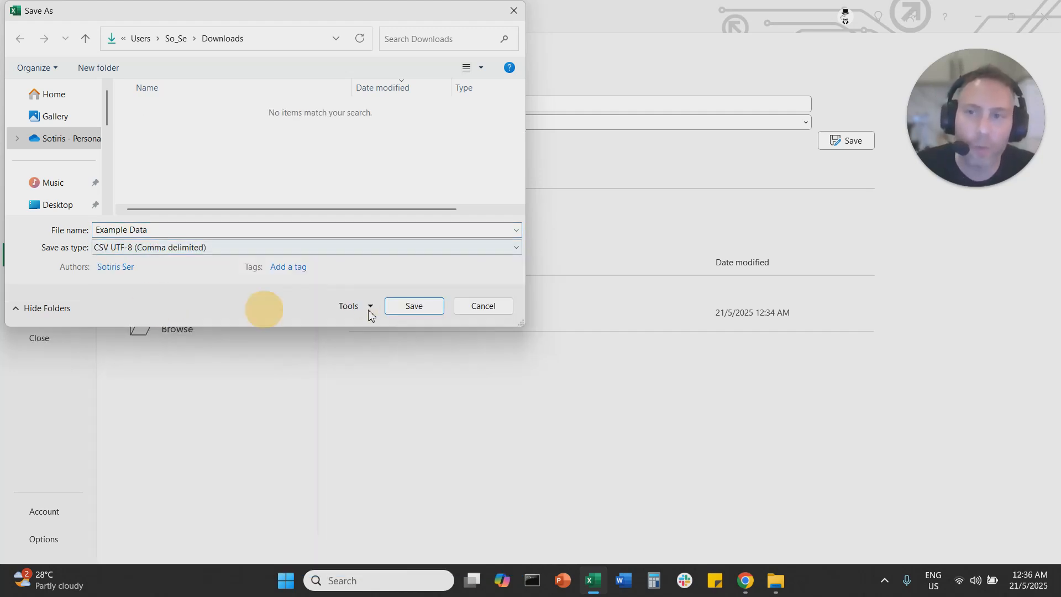
pyautogui.click(421, 308)
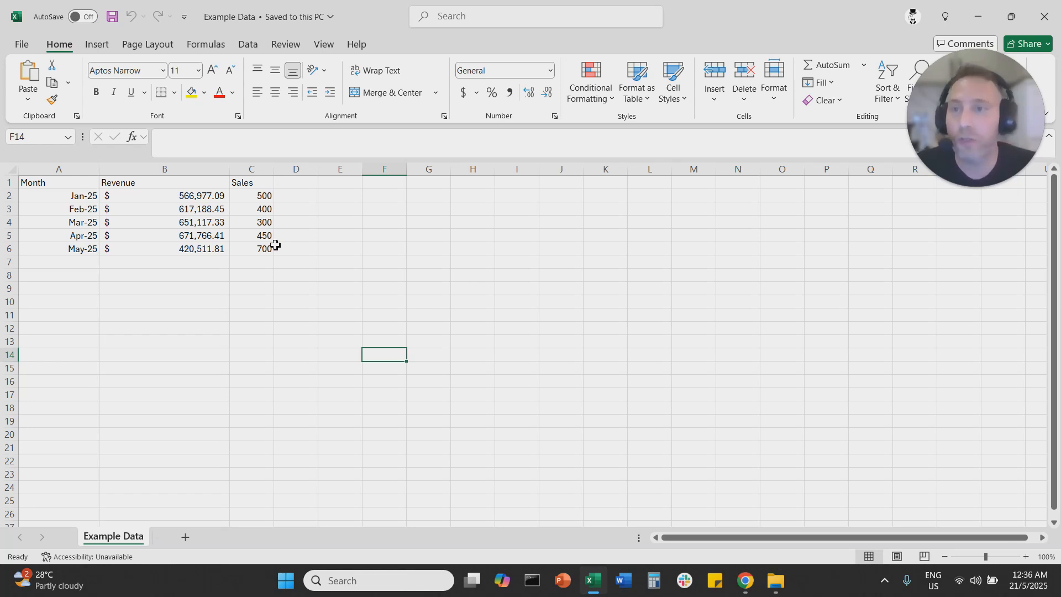
# - Check the Month, Revenue and Sales column headers, and close the workbook
pyautogui.click(67, 182)
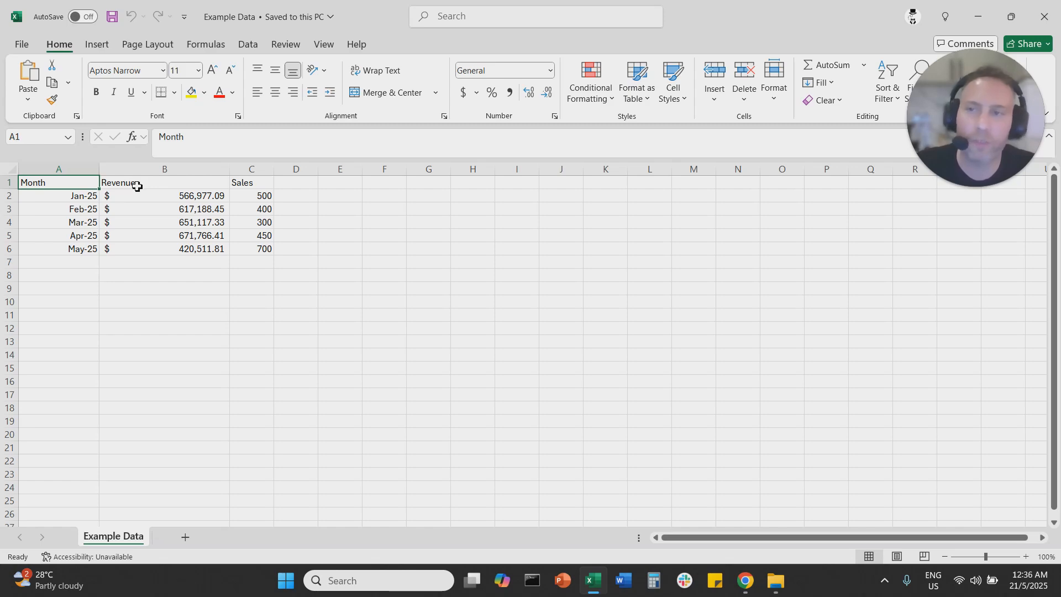
pyautogui.click(199, 184)
pyautogui.click(247, 183)
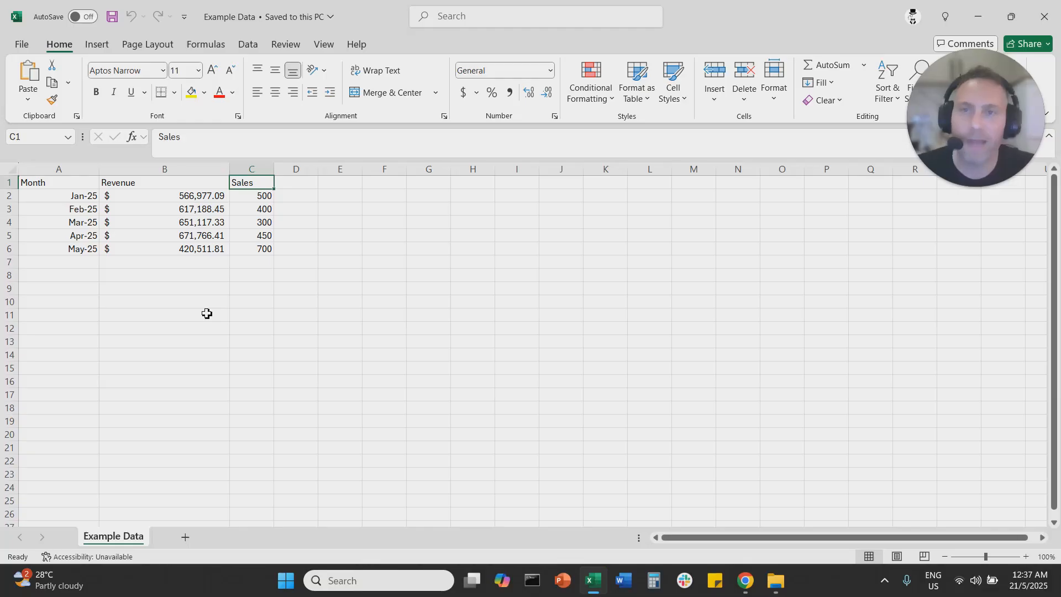
pyautogui.click(1044, 17)
# - Switch to ChatGPT and attach the Example Data CSV file from the Downloads folder to a new message
pyautogui.moveTo(745, 580)
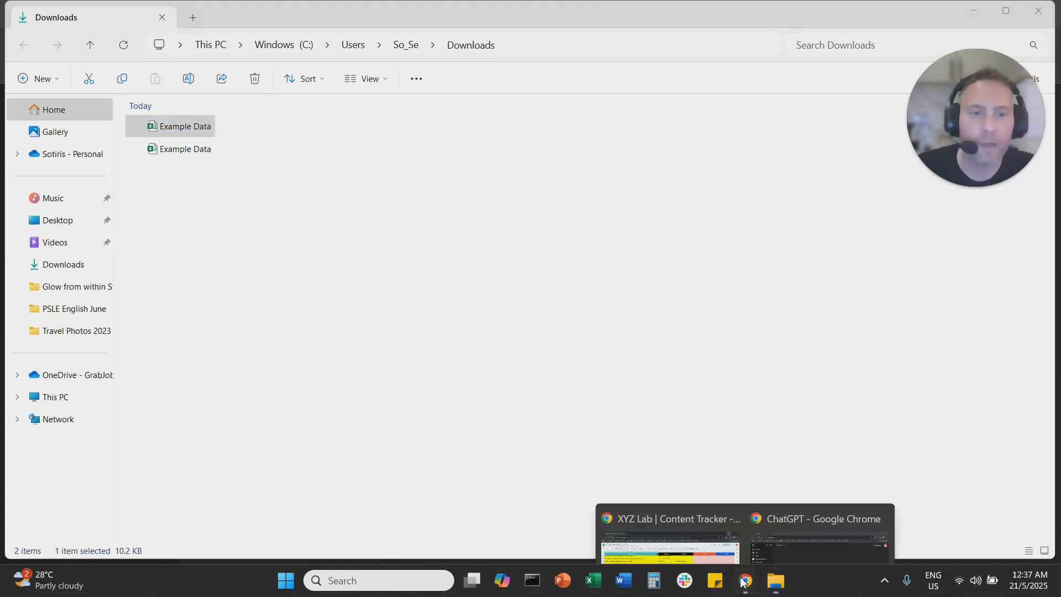
pyautogui.click(818, 525)
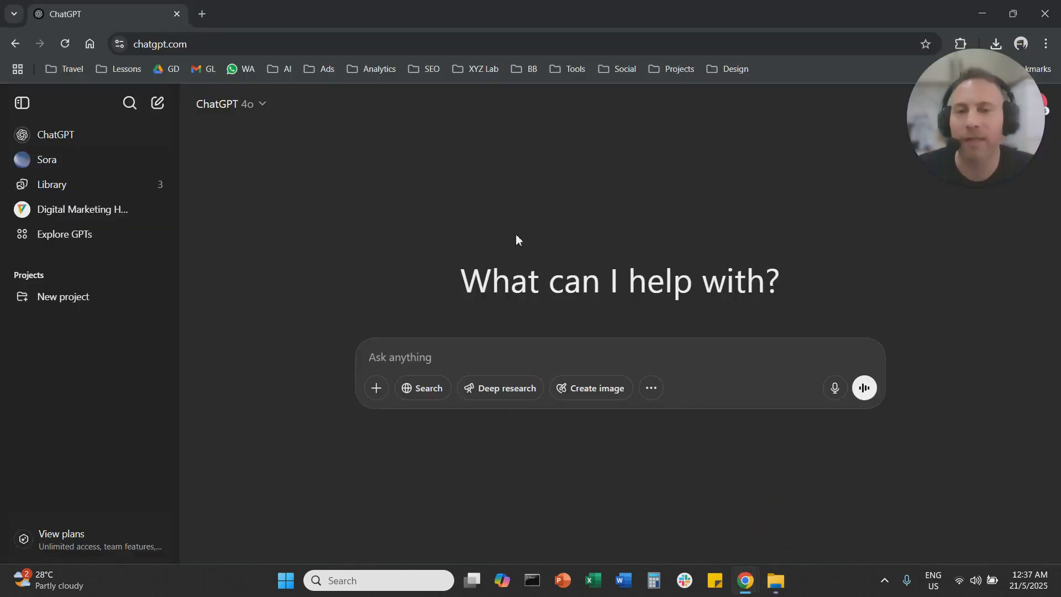
pyautogui.click(382, 403)
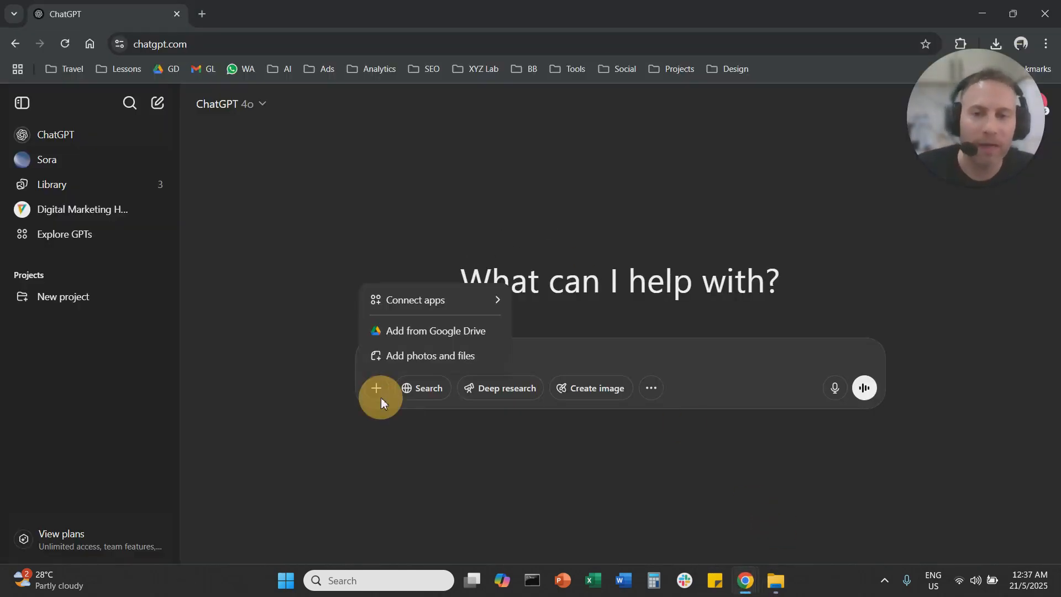
pyautogui.click(475, 357)
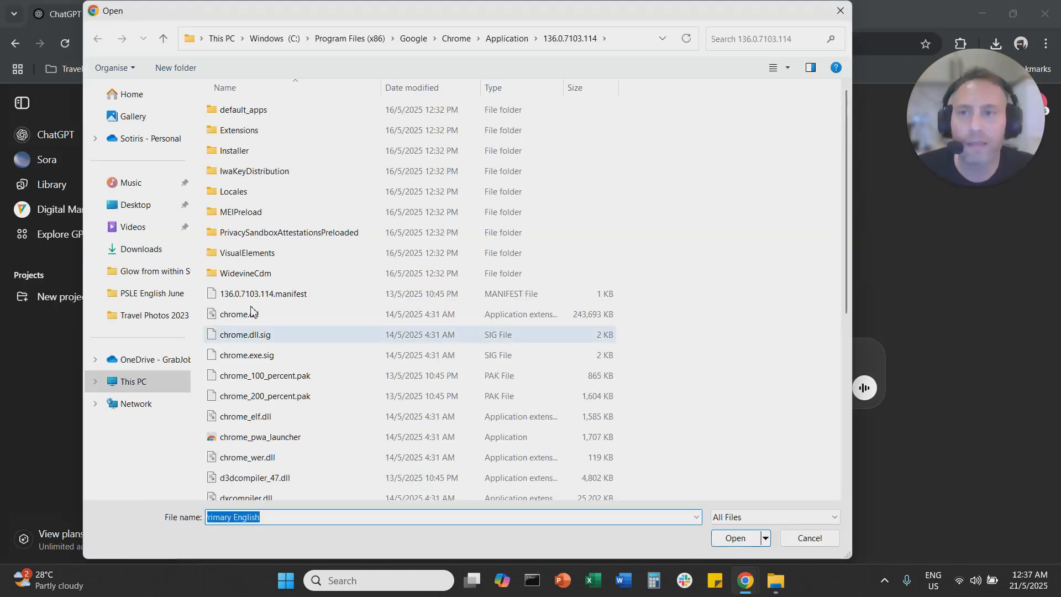
pyautogui.click(145, 257)
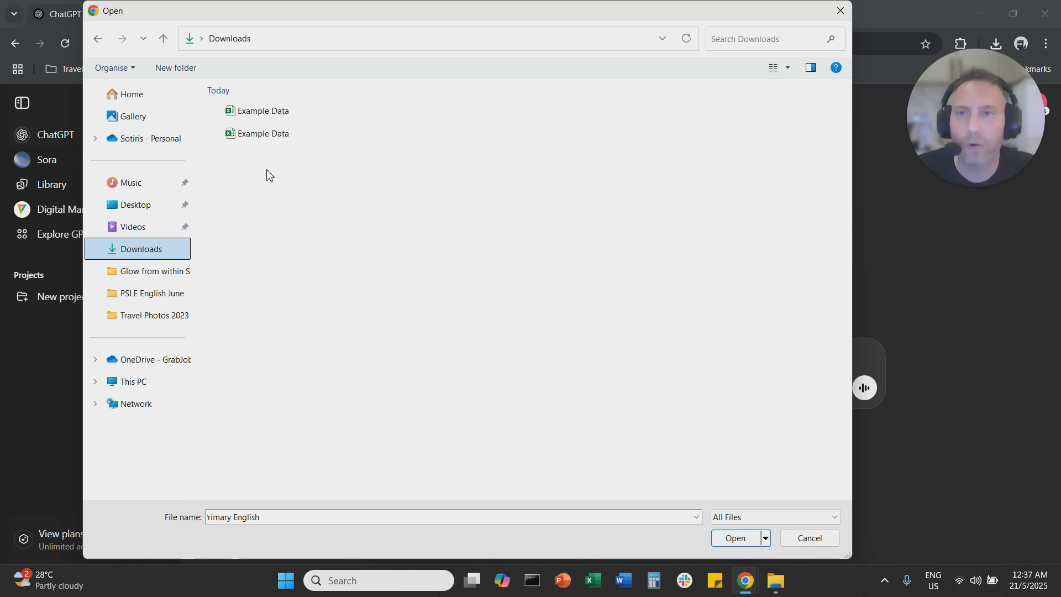
pyautogui.click(266, 113)
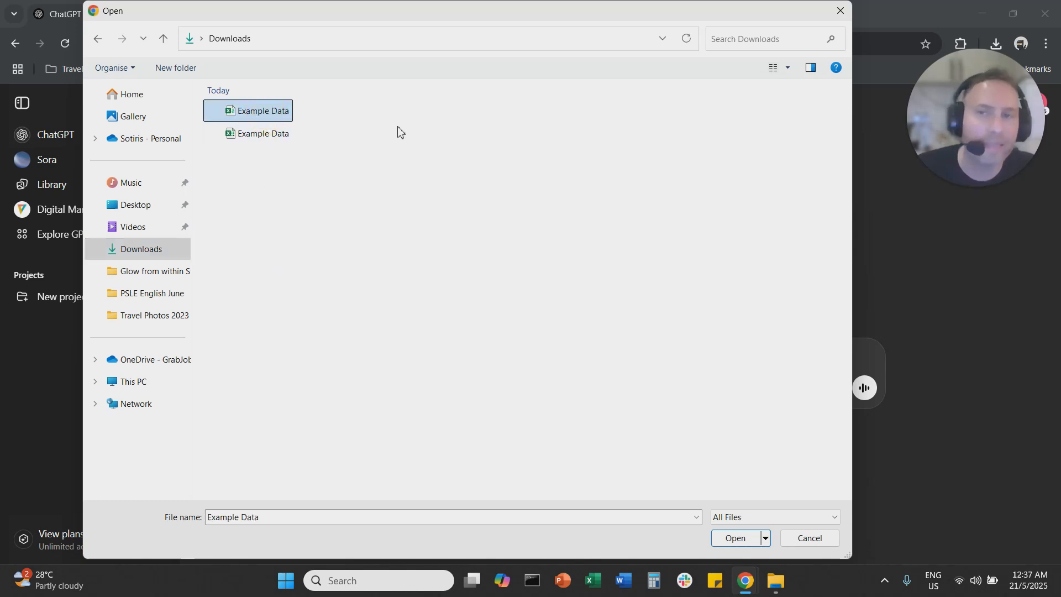
pyautogui.click(729, 538)
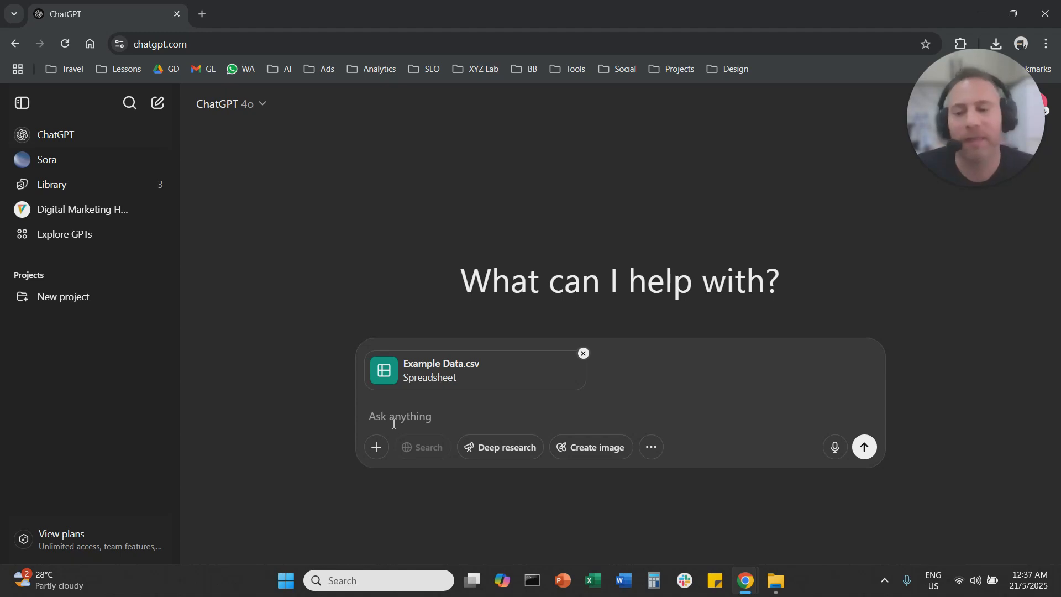
# - Send the prompt "give me the sum of revenue" with the attached file and highlight the total in the reply
pyautogui.write('give m')
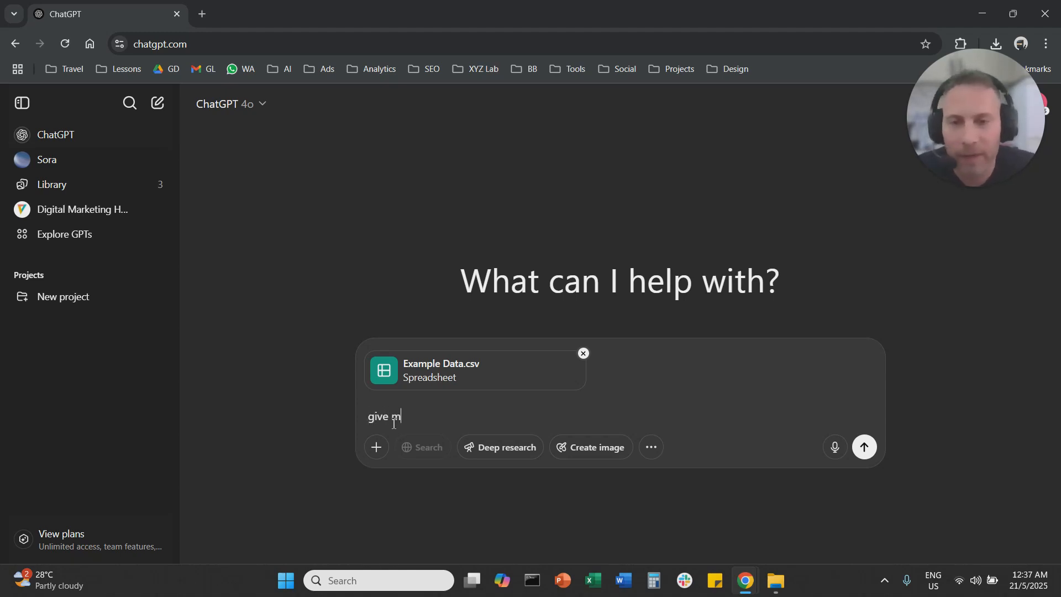
pyautogui.write('e the sum of reb')
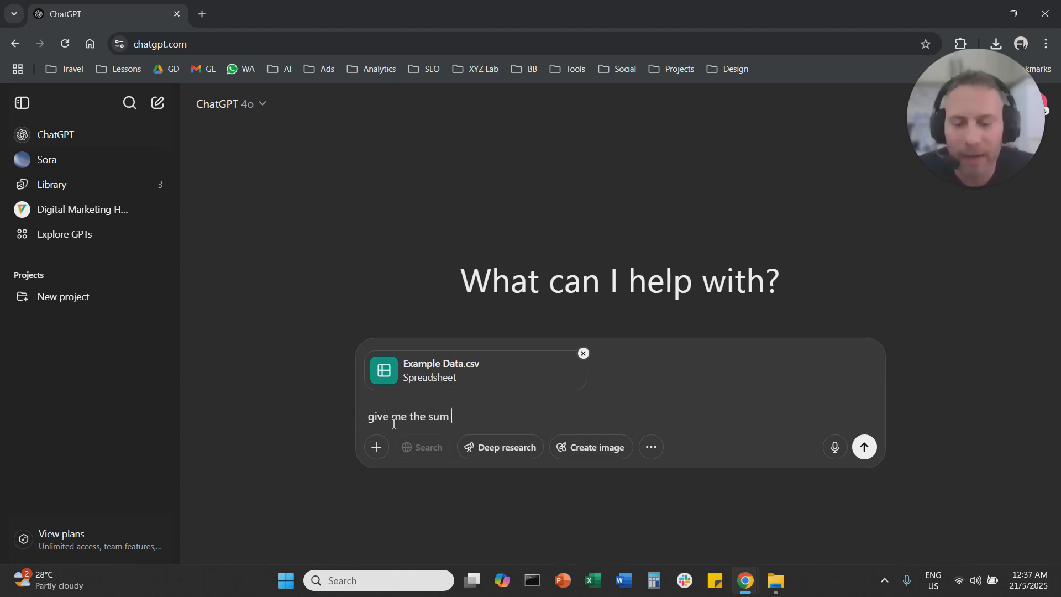
pyautogui.press('BackSpace')
pyautogui.write('venue')
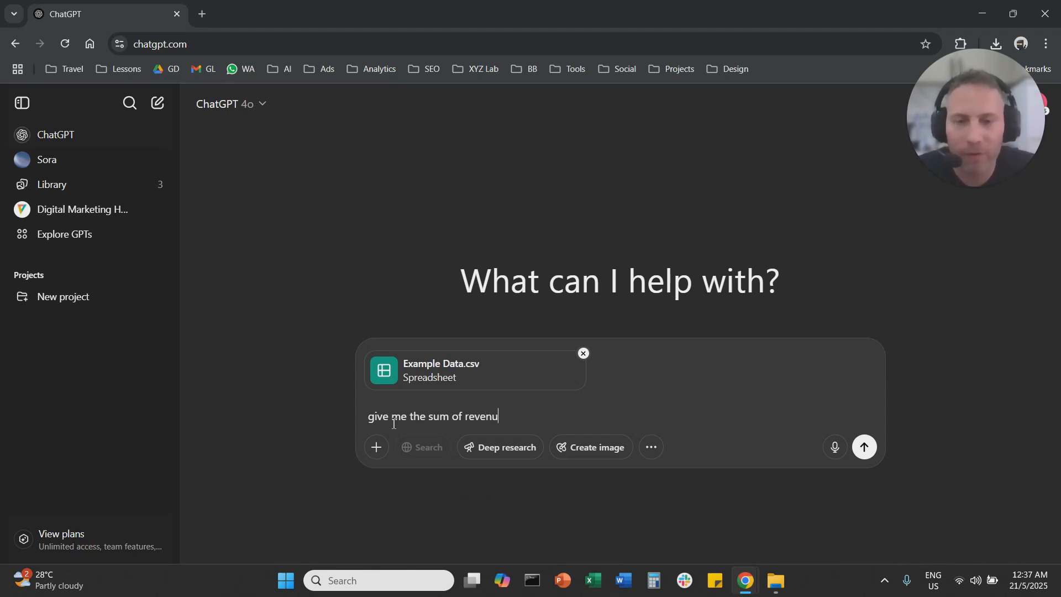
pyautogui.press('Return')
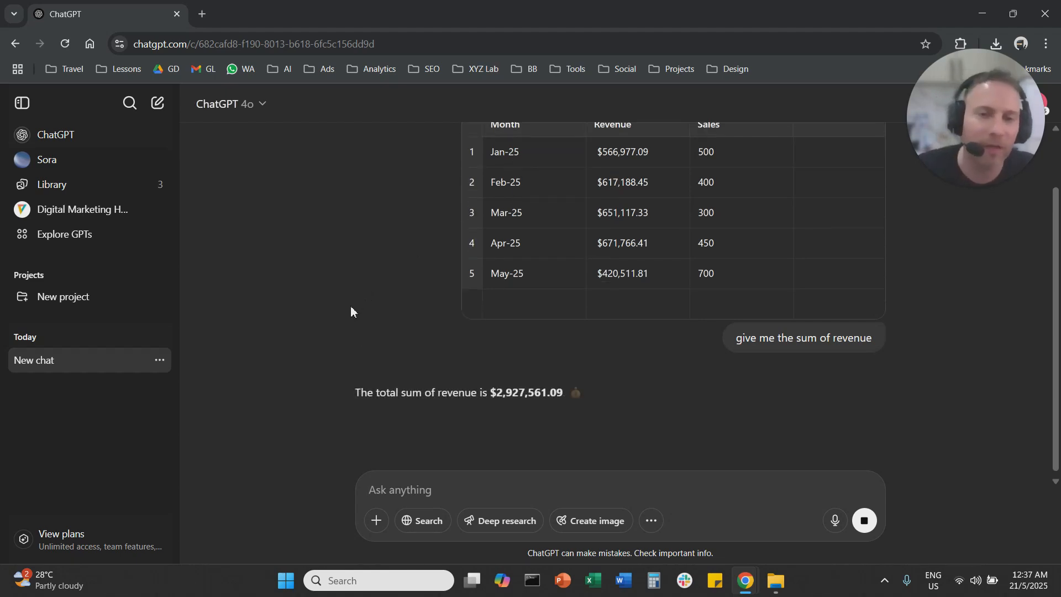
pyautogui.moveTo(503, 393); pyautogui.dragTo(612, 394)
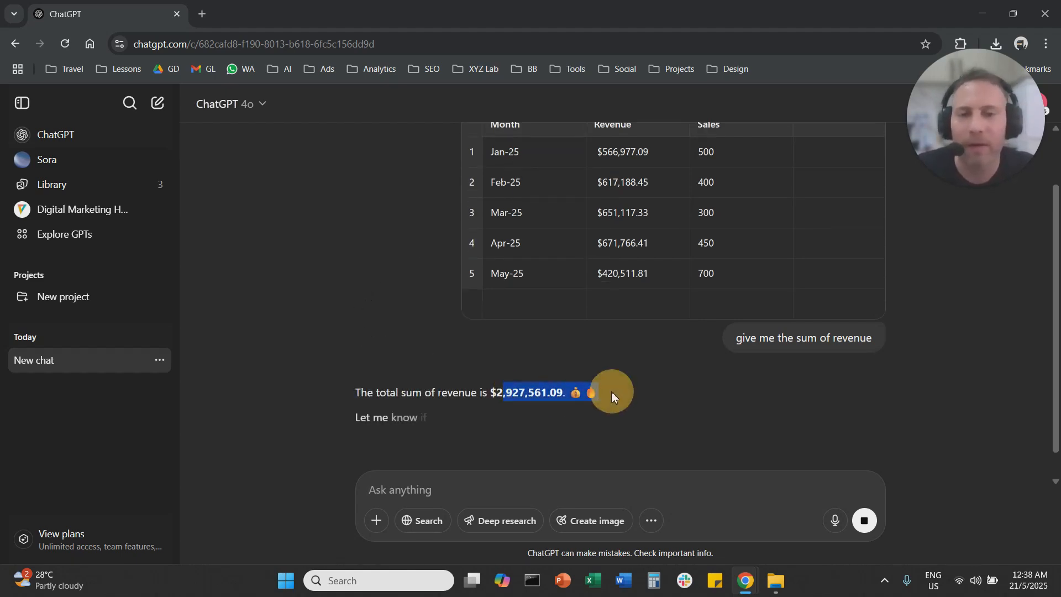
# - Draft a three-line prompt: "Give me a chart including revenue and sales", "Revenue should be column", "Sales should be line"
pyautogui.click(404, 489)
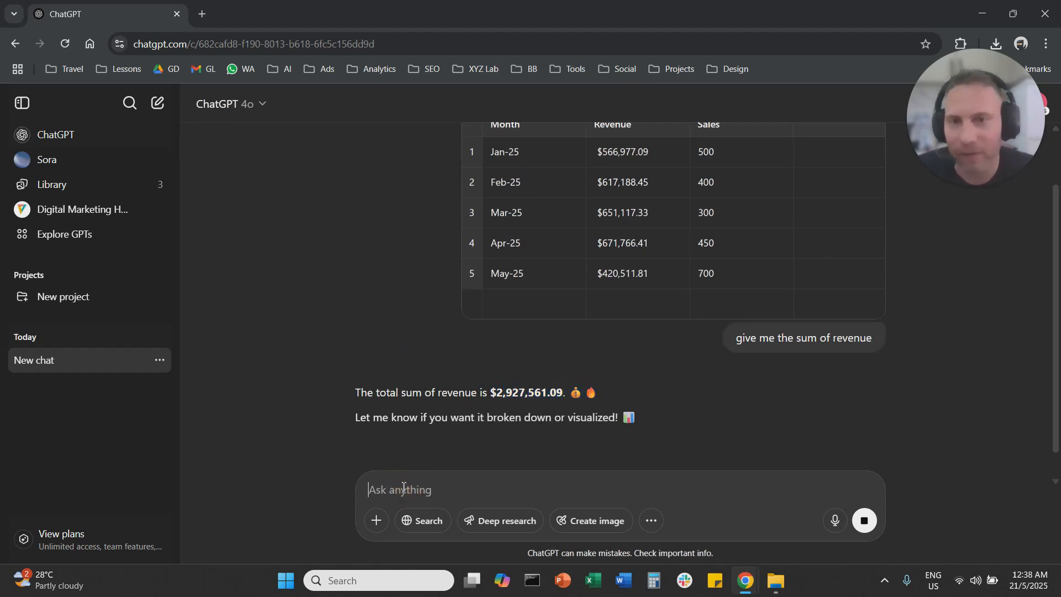
pyautogui.write('Give me a chart including r')
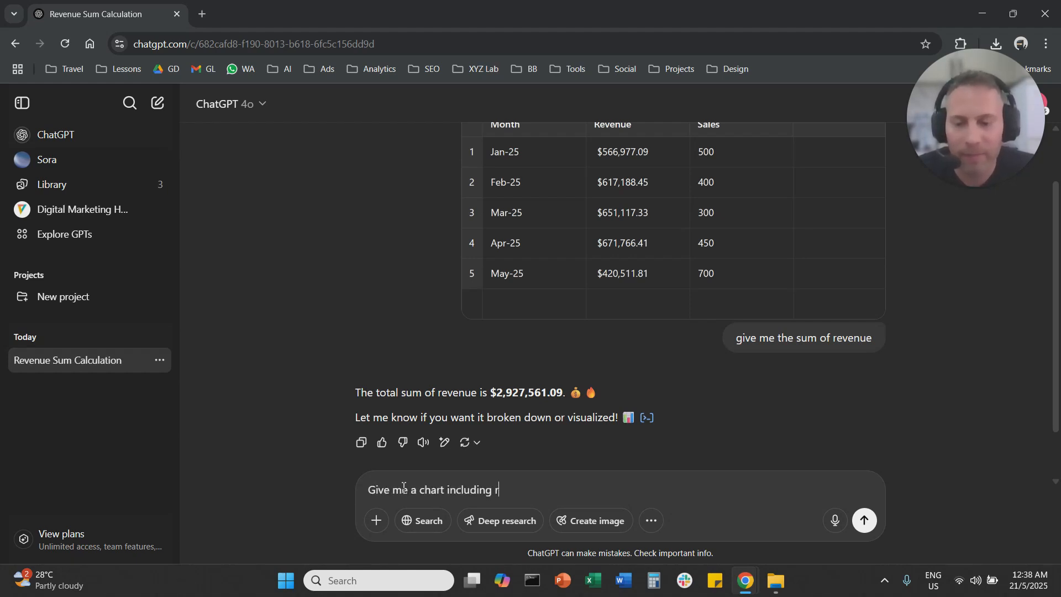
pyautogui.write('evenue and sales')
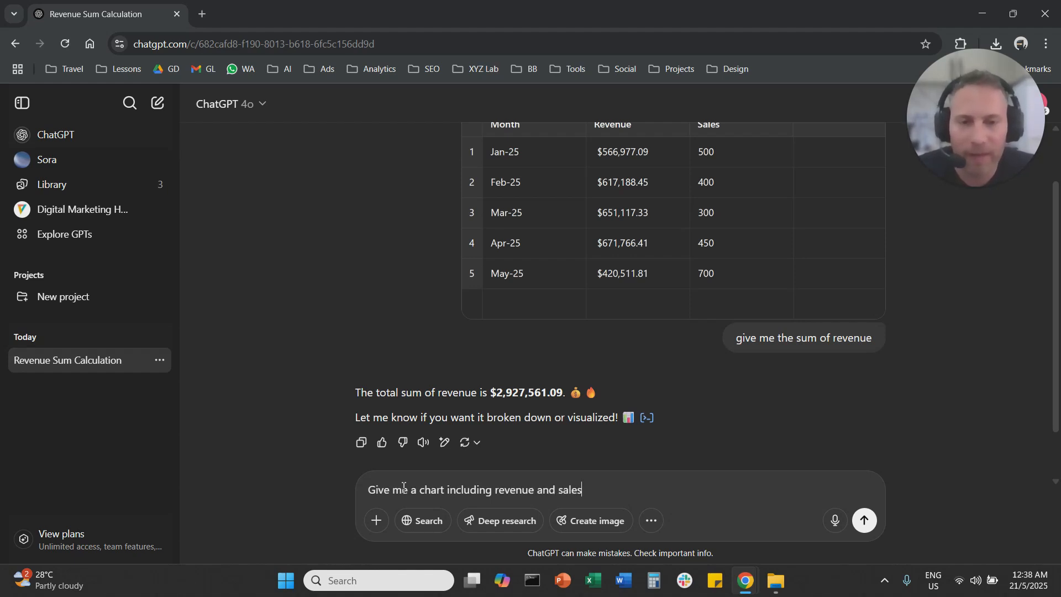
pyautogui.hotkey('shift', 'Return')
pyautogui.write('Revneue')
pyautogui.press('BackSpace')
pyautogui.press('BackSpace')
pyautogui.press('BackSpace')
pyautogui.press('BackSpace')
pyautogui.write('enue should be column')
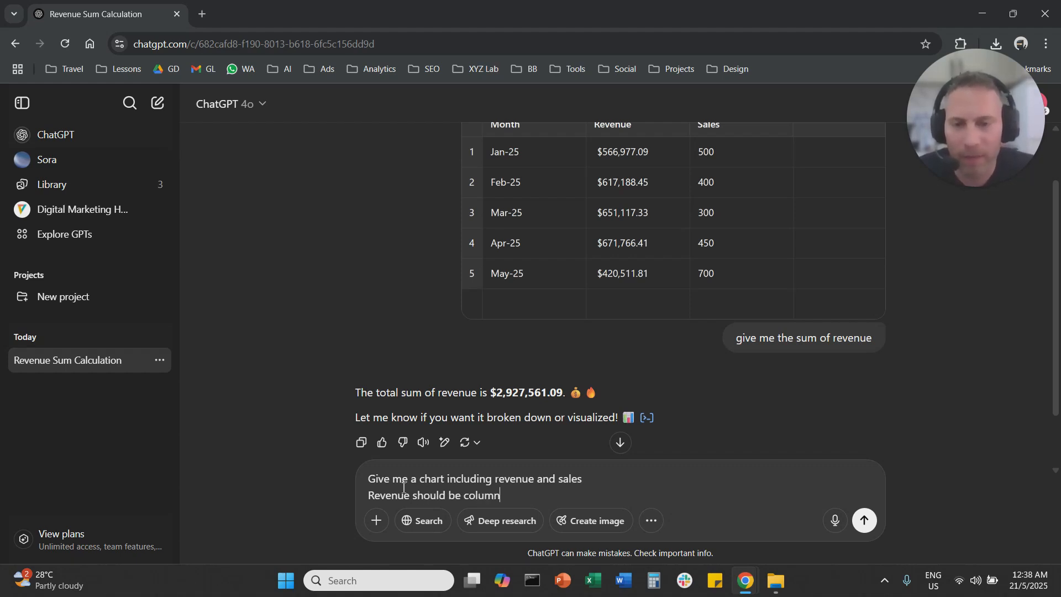
pyautogui.hotkey('shift', 'Return')
pyautogui.write('Sales should be line')
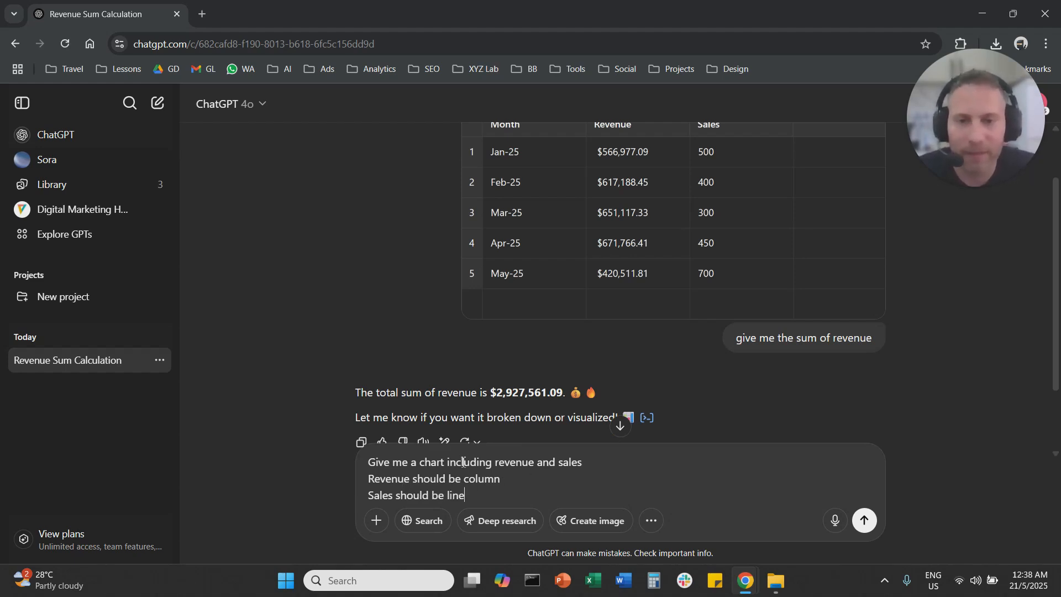
# - Extend the prompt's first line with "performance by month" and send the chart request
pyautogui.click(595, 468)
pyautogui.write('yourform')
pyautogui.press('BackSpace')
pyautogui.press('BackSpace')
pyautogui.press('BackSpace')
pyautogui.press('BackSpace')
pyautogui.press('BackSpace')
pyautogui.press('BackSpace')
pyautogui.press('BackSpace')
pyautogui.write('r')
pyautogui.write('erfor')
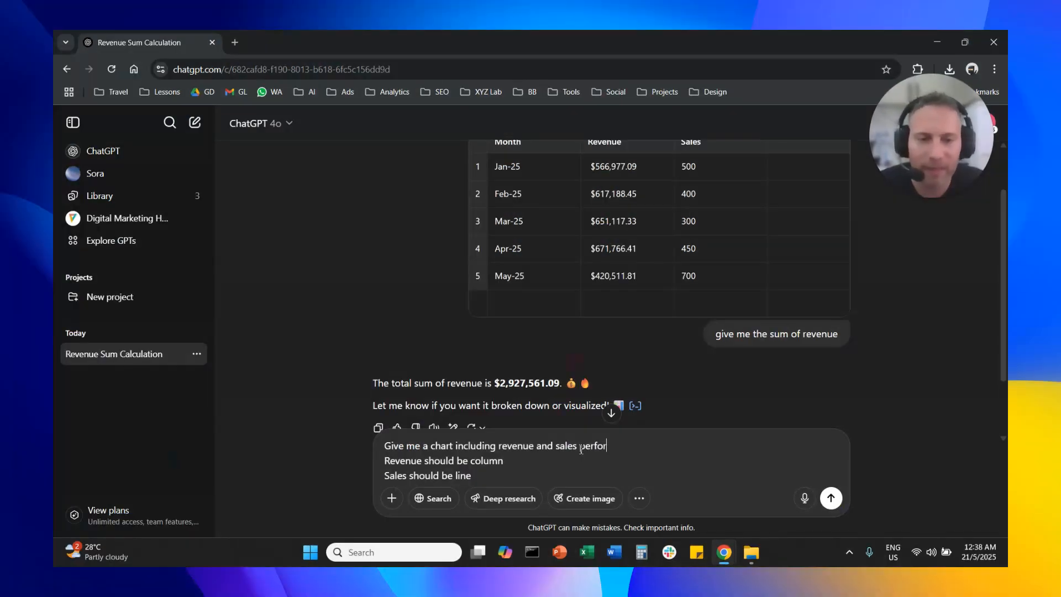
pyautogui.write('mance a ')
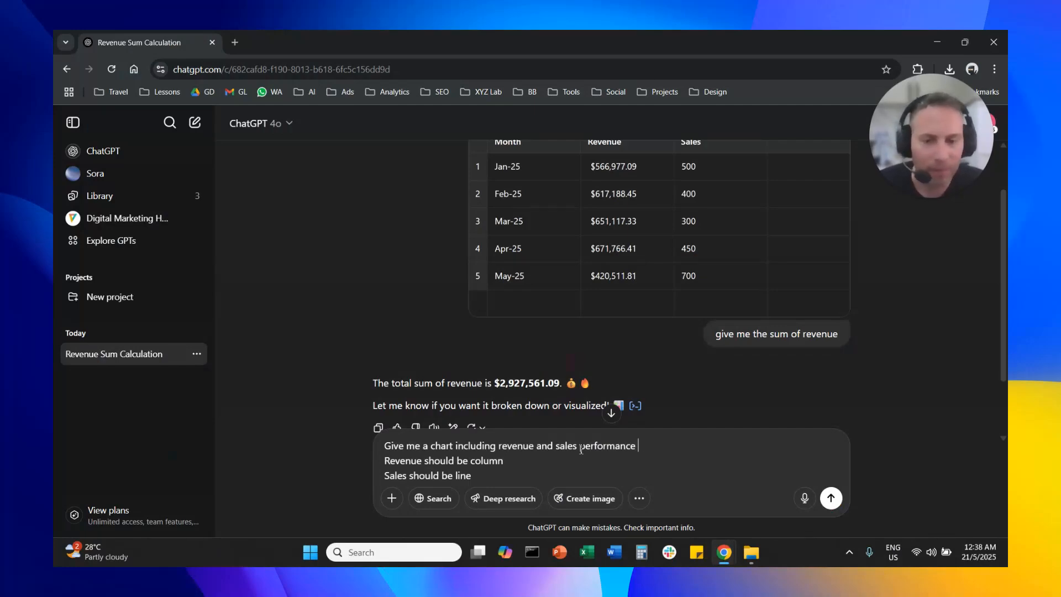
pyautogui.write('by month')
pyautogui.press('Return')
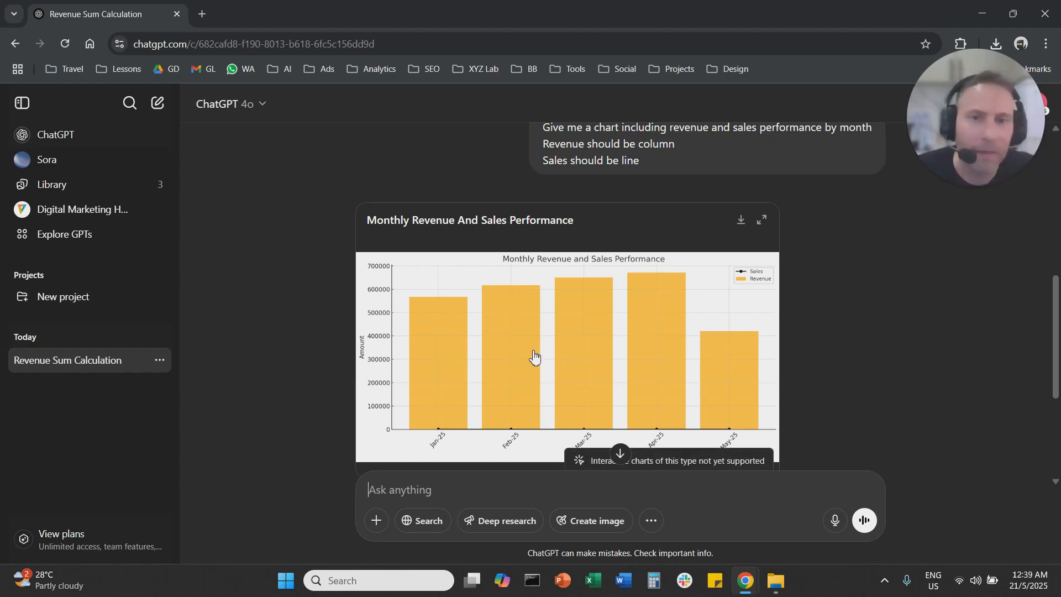
# - Review the generated chart and send the follow-up prompt "measure sales on the right axis"
pyautogui.scroll(-3, 434, 379)
pyautogui.click(452, 494)
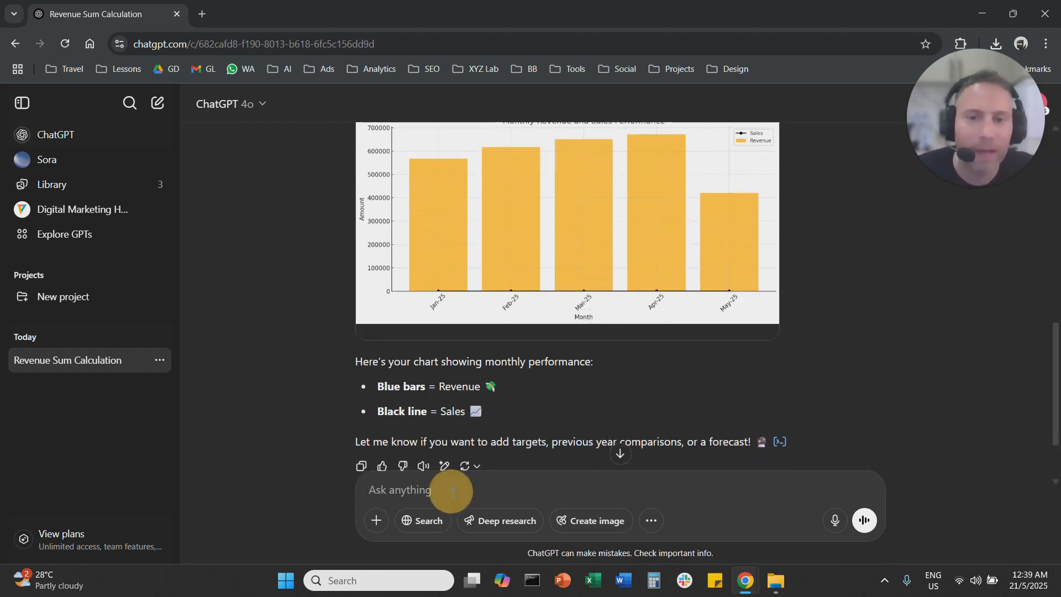
pyautogui.write('add')
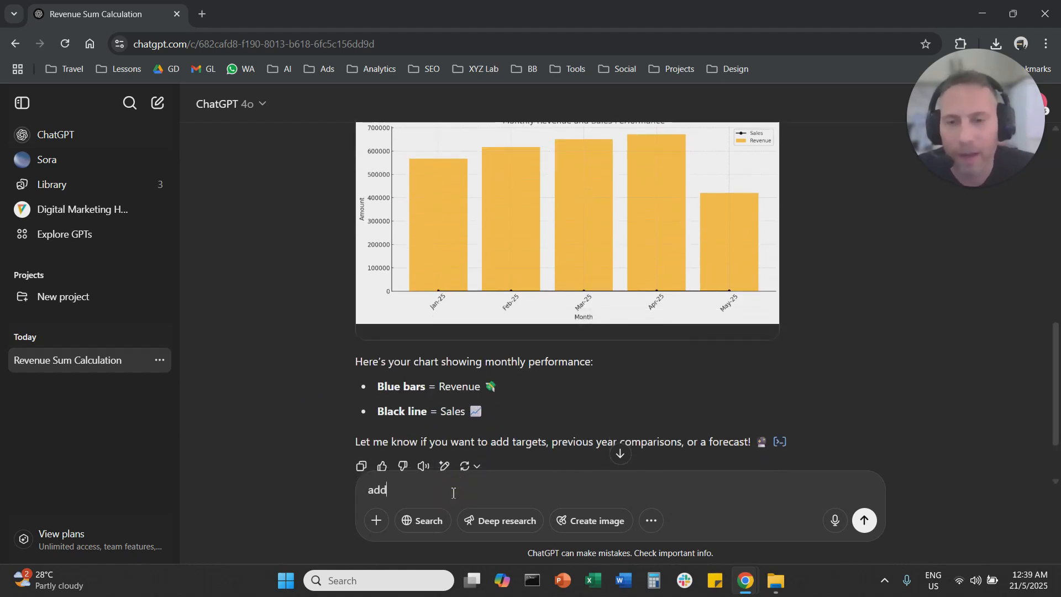
pyautogui.press('BackSpace')
pyautogui.press('BackSpace')
pyautogui.press('BackSpace')
pyautogui.write('mea')
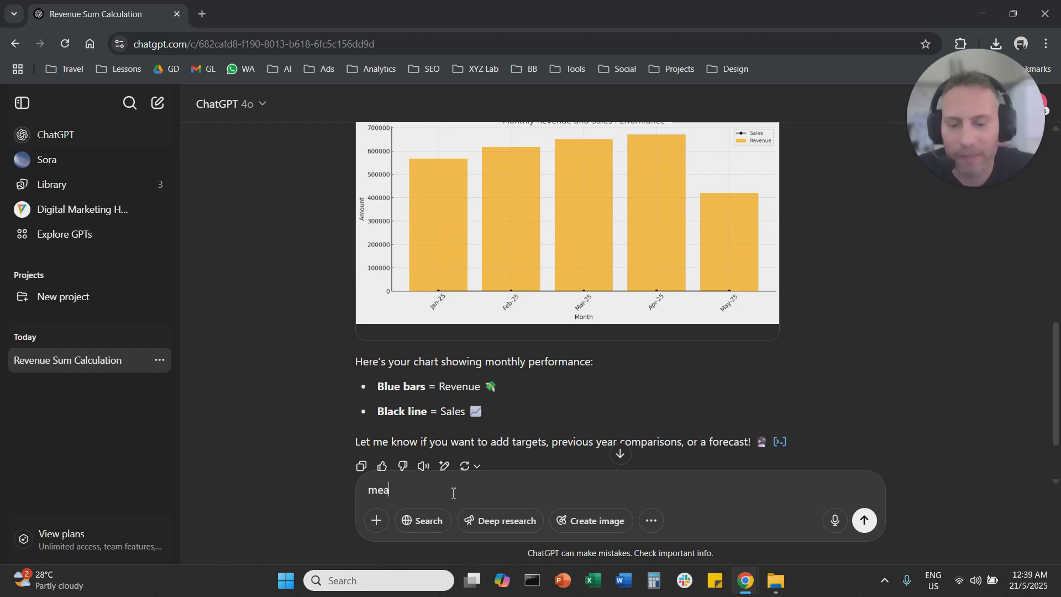
pyautogui.write('sure sales on a')
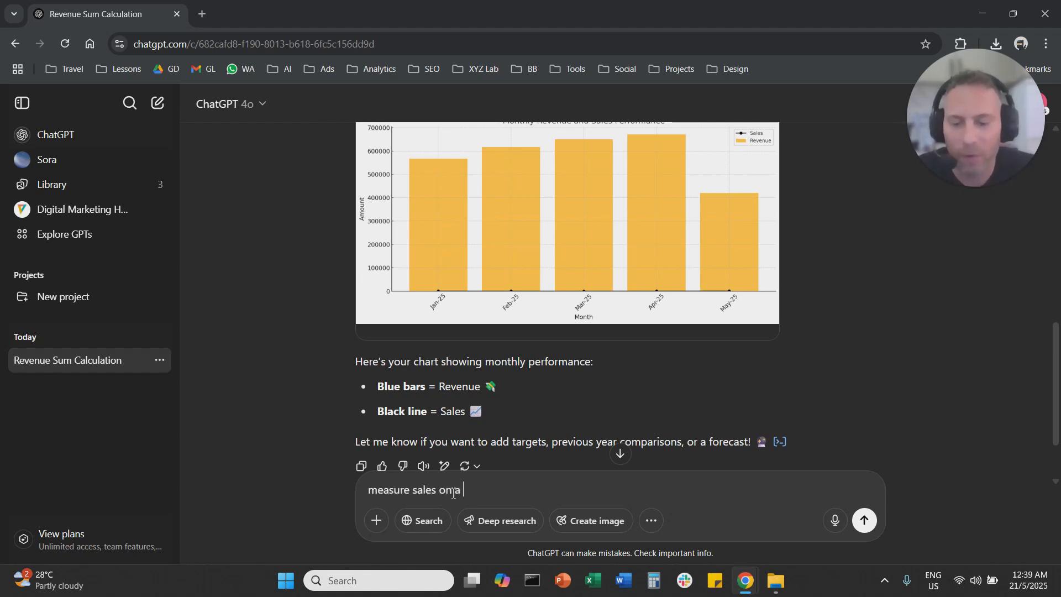
pyautogui.write(' l')
pyautogui.press('BackSpace')
pyautogui.press('BackSpace')
pyautogui.press('BackSpace')
pyautogui.write('the right ')
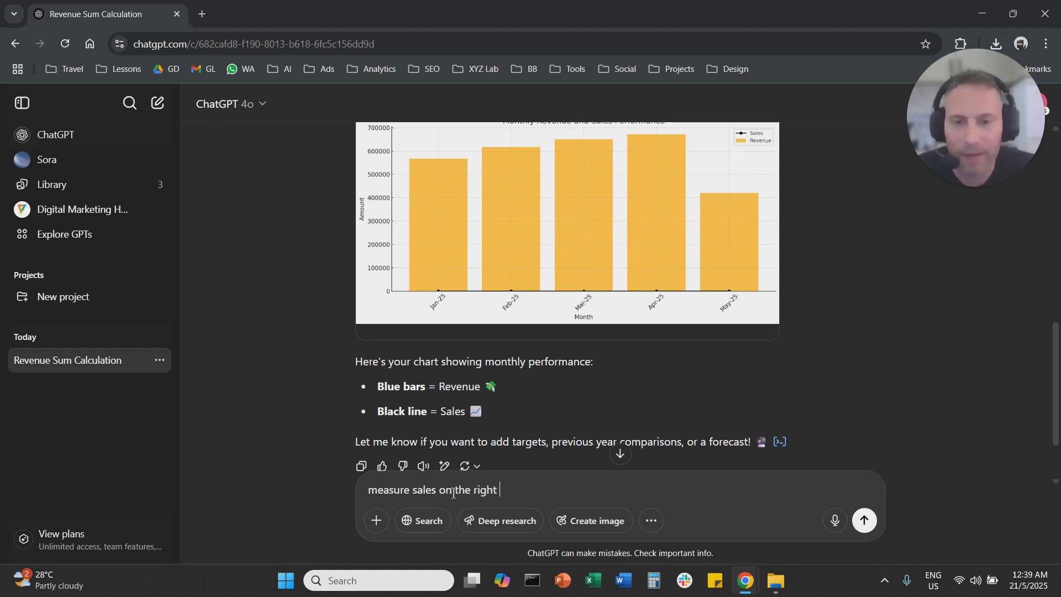
pyautogui.write('axis')
pyautogui.press('Return')
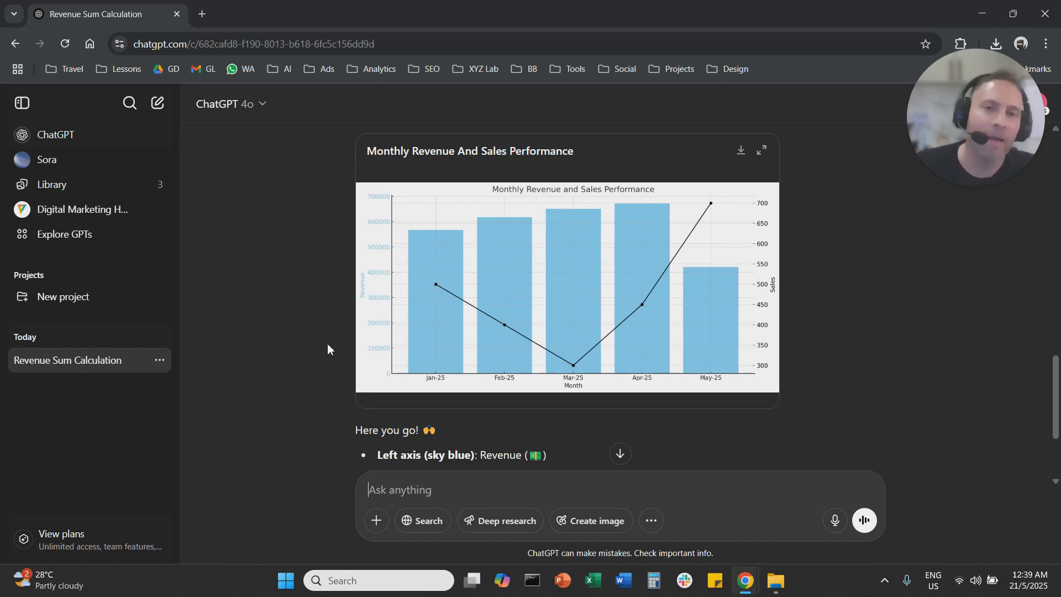
pyautogui.scroll(10, 330, 341)
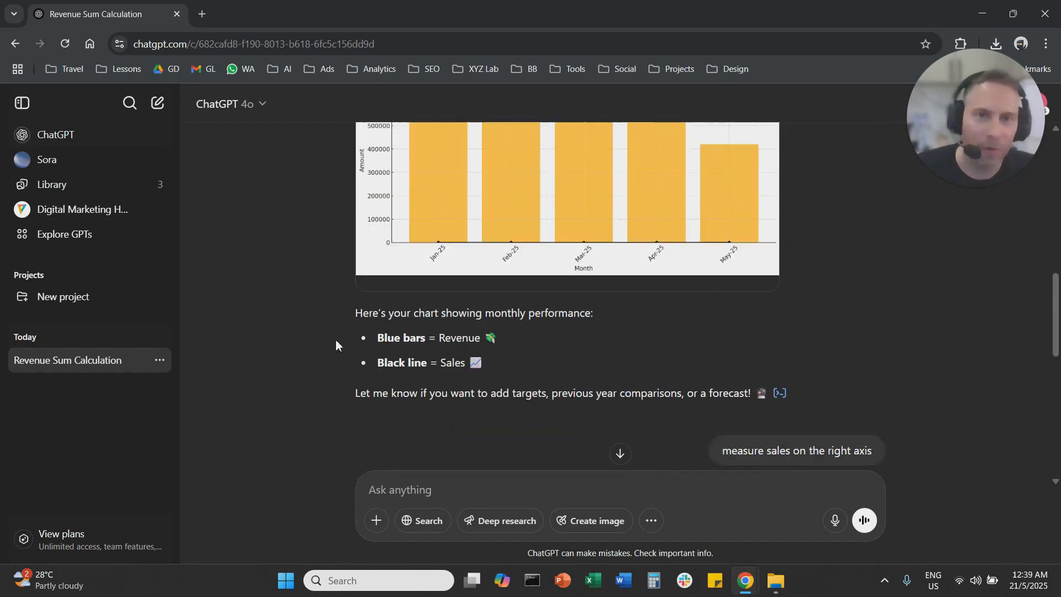
pyautogui.scroll(5, 335, 339)
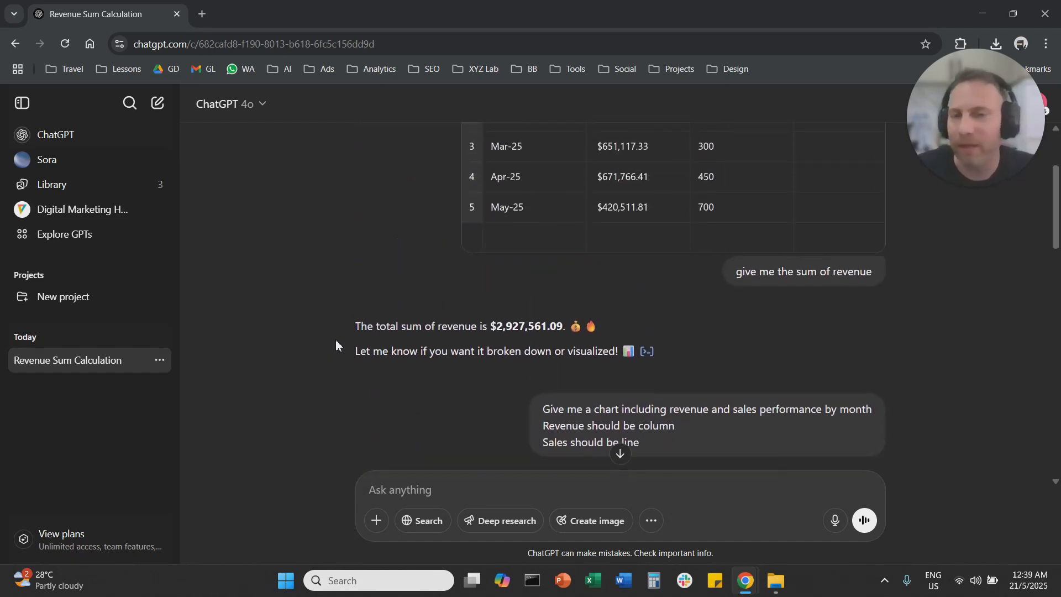
pyautogui.scroll(2, 336, 340)
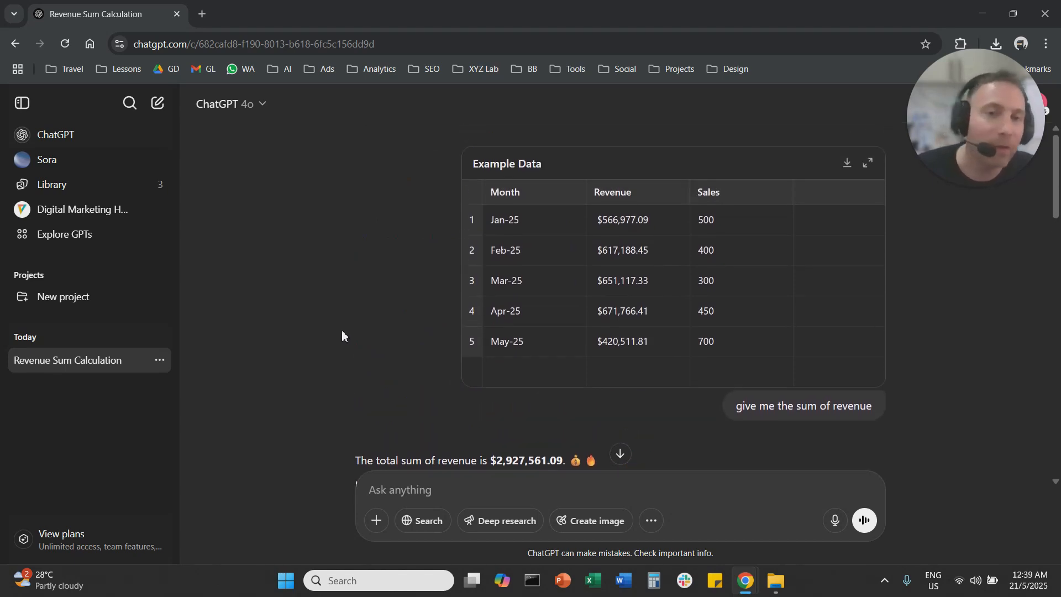